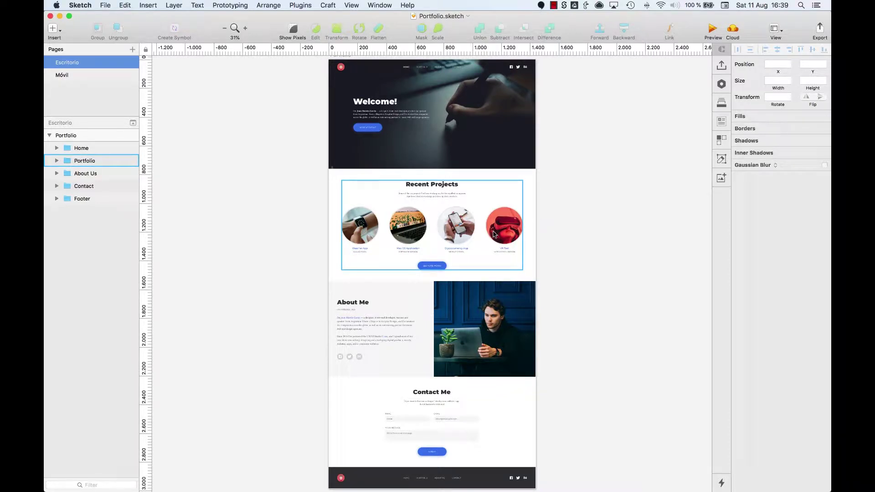
Step: Convert the MORE ABOUT ME button group into a symbol named Button and view its master on the Symbols page
click(623, 197)
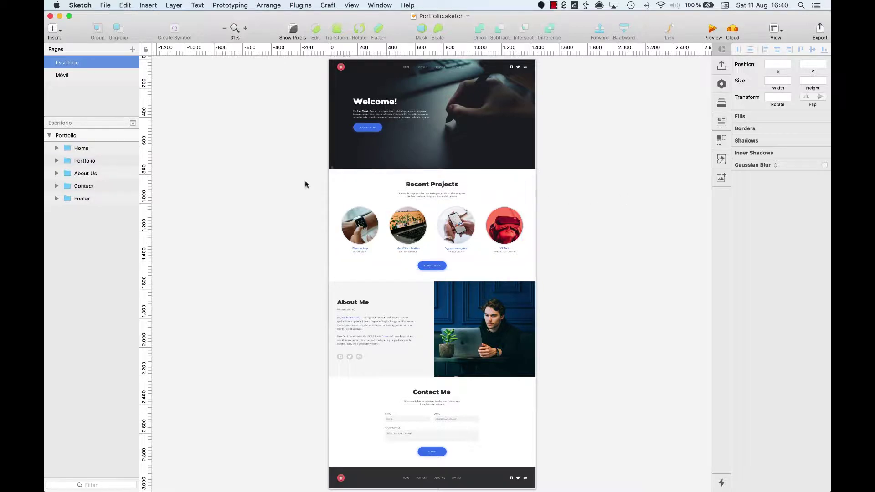
super+click(356, 130)
key(super+2)
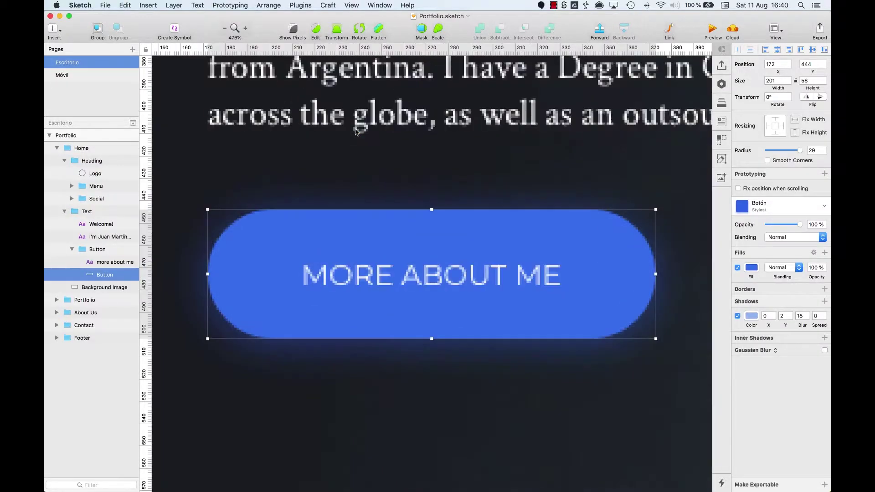
click(91, 252)
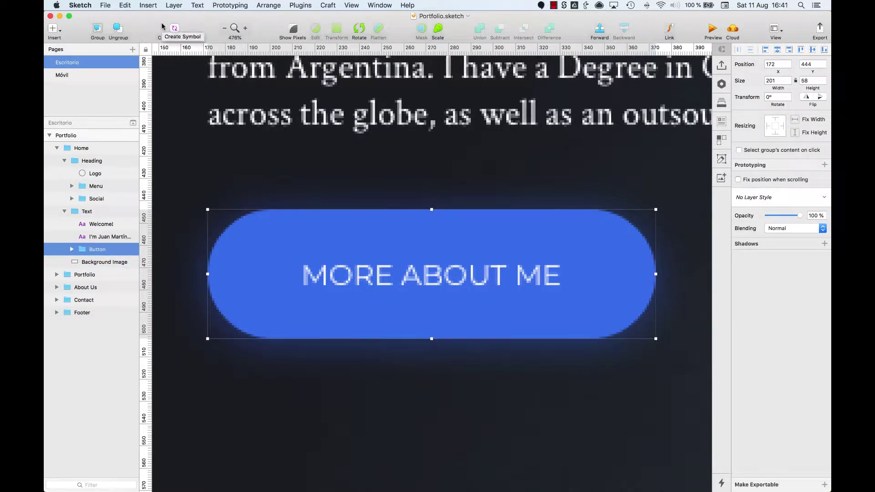
click(163, 28)
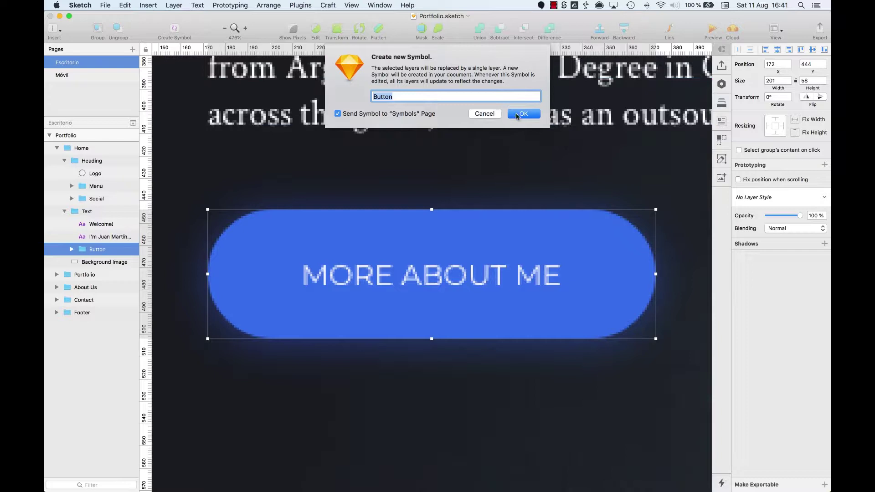
key(Return)
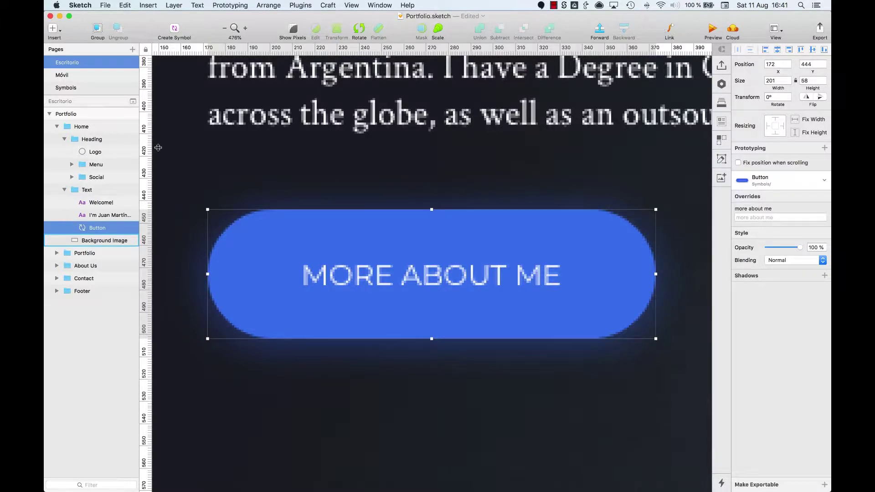
click(66, 89)
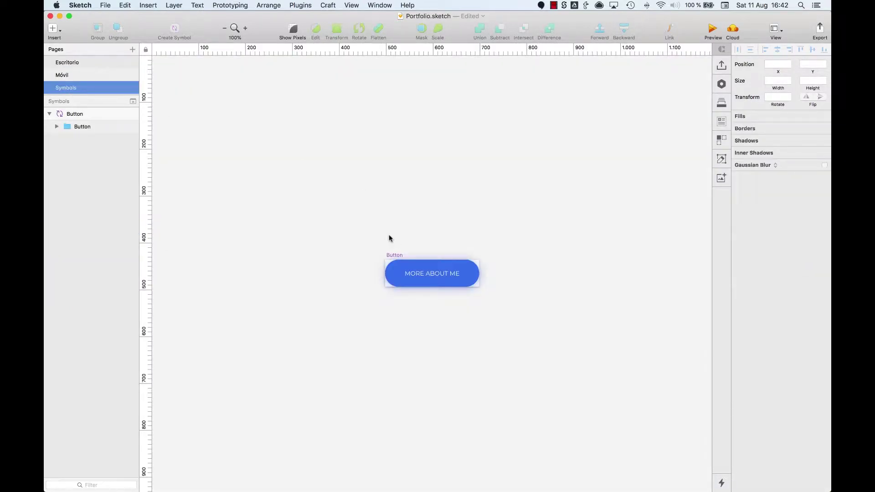
Step: Give the Button master's background rectangle the dark grey document colour instead of blue
key(z)
drag(349, 236, 582, 305)
double_click(483, 248)
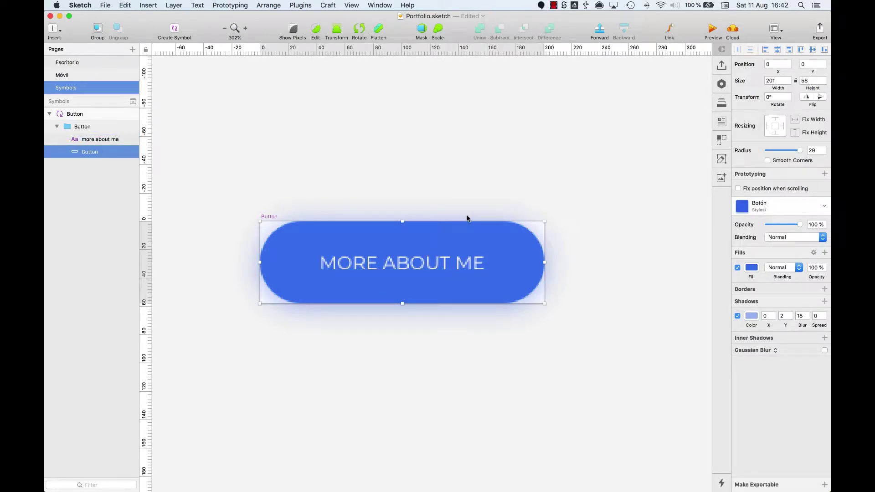
click(752, 267)
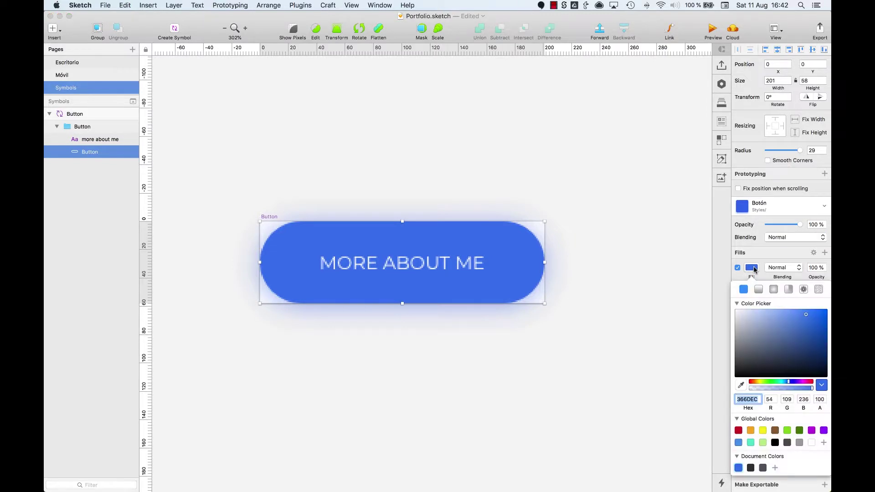
click(750, 468)
key(Escape)
key(Escape)
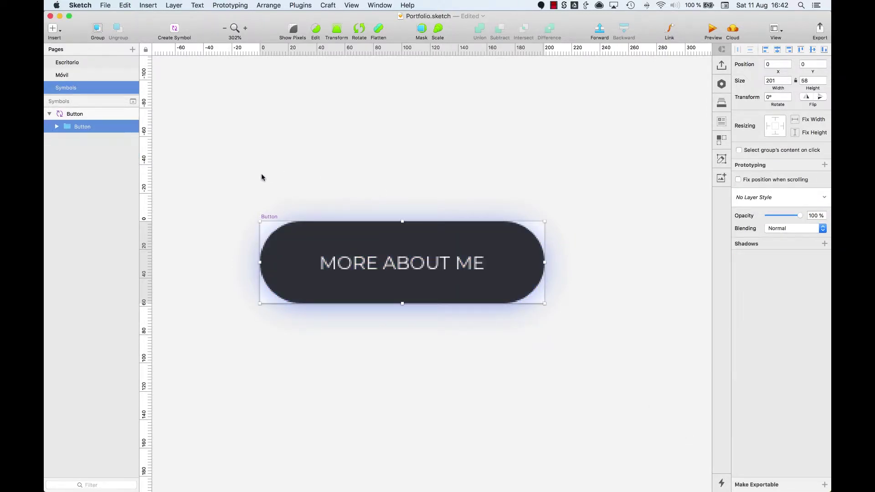
key(Escape)
click(67, 64)
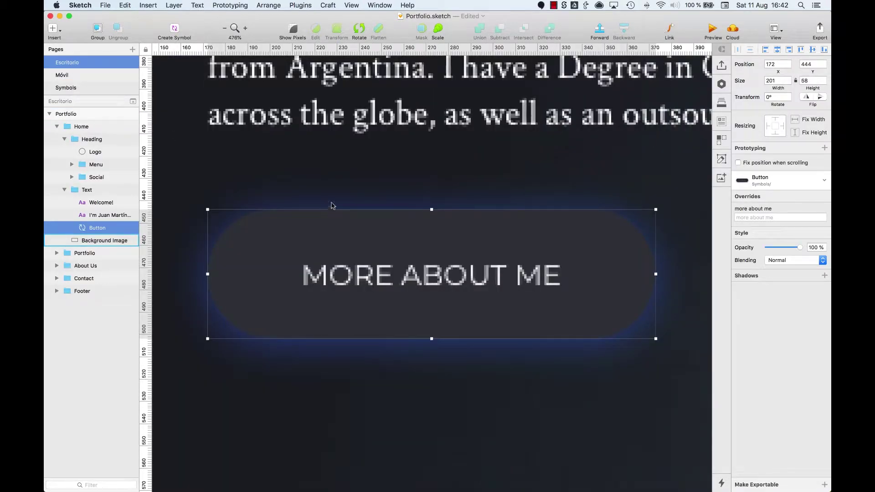
key(super+0)
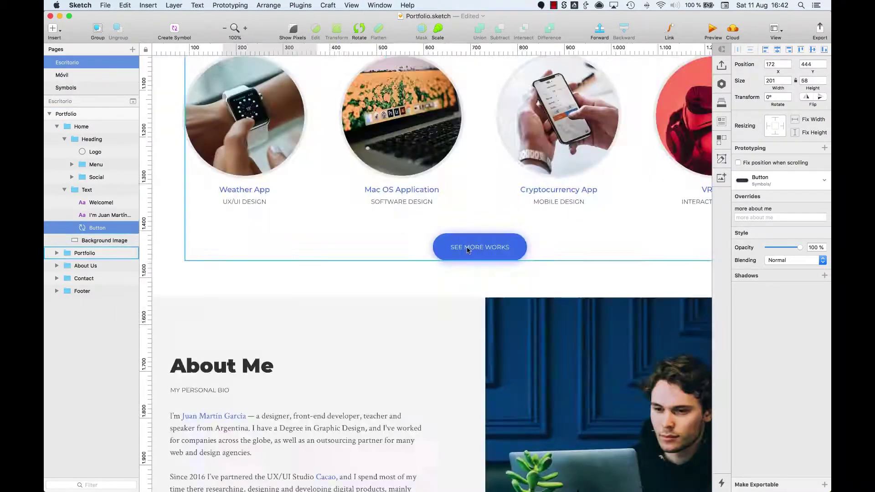
scroll(343, 244, down, 10)
scroll(513, 299, down, 15)
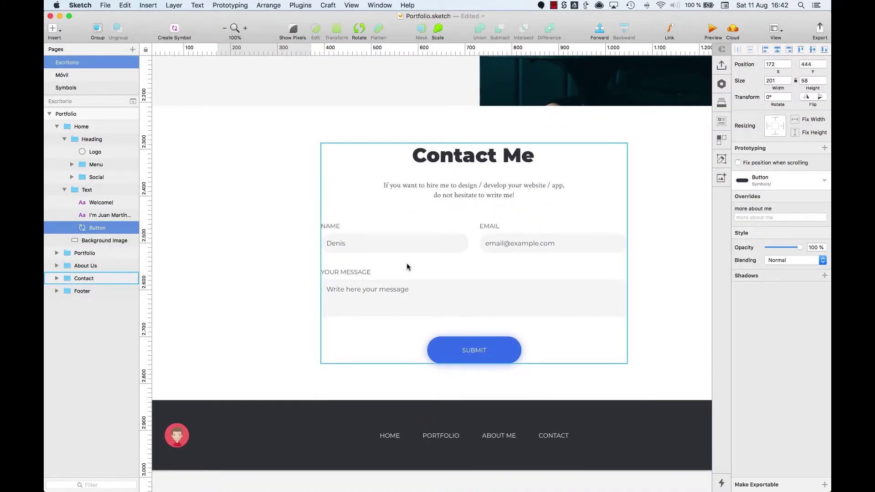
scroll(407, 266, up, 10)
scroll(407, 266, up, 10)
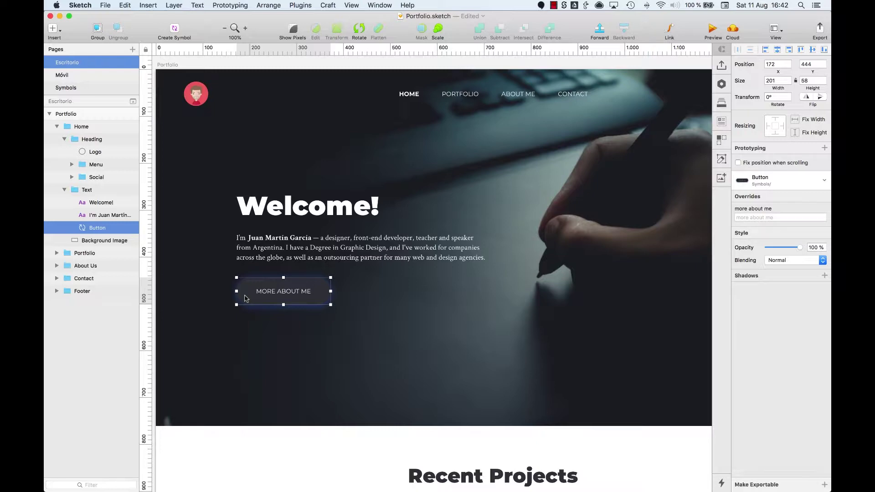
scroll(538, 196, down, 10)
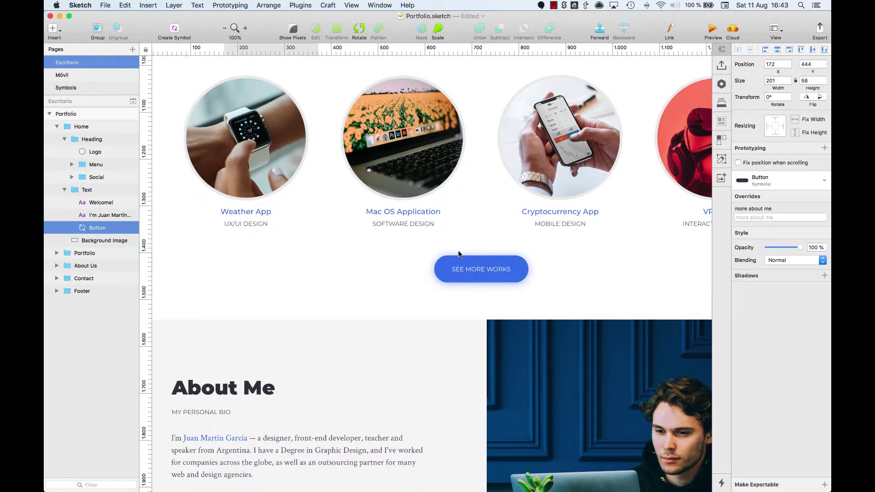
Step: Insert a Button symbol instance over the blue See More Works button
click(476, 261)
key(z)
drag(406, 237, 582, 292)
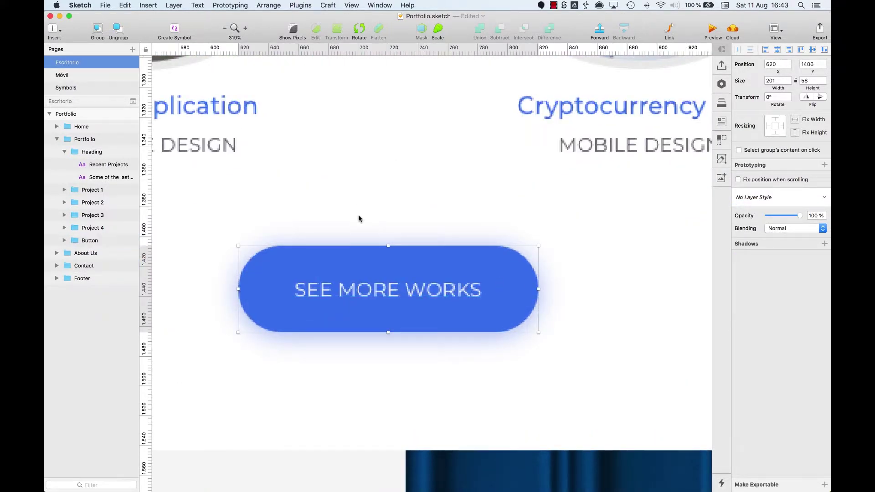
click(357, 186)
mouse_move(46, 10)
click(52, 28)
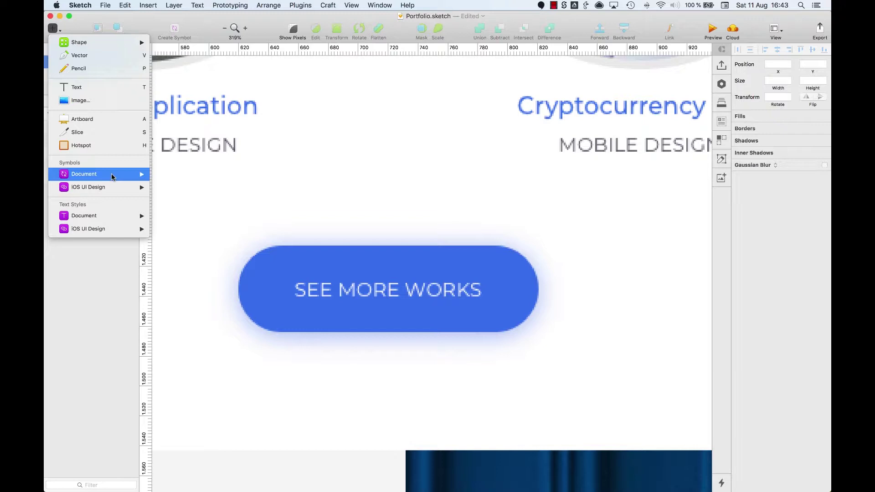
mouse_move(124, 173)
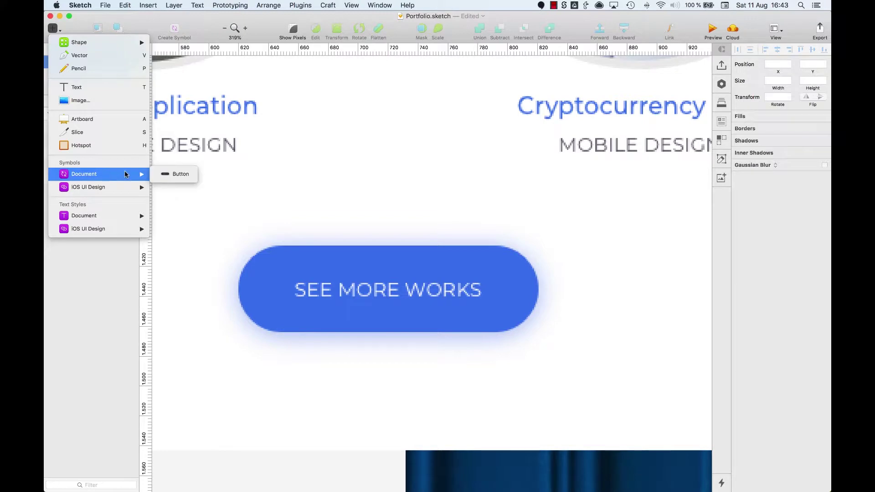
click(175, 174)
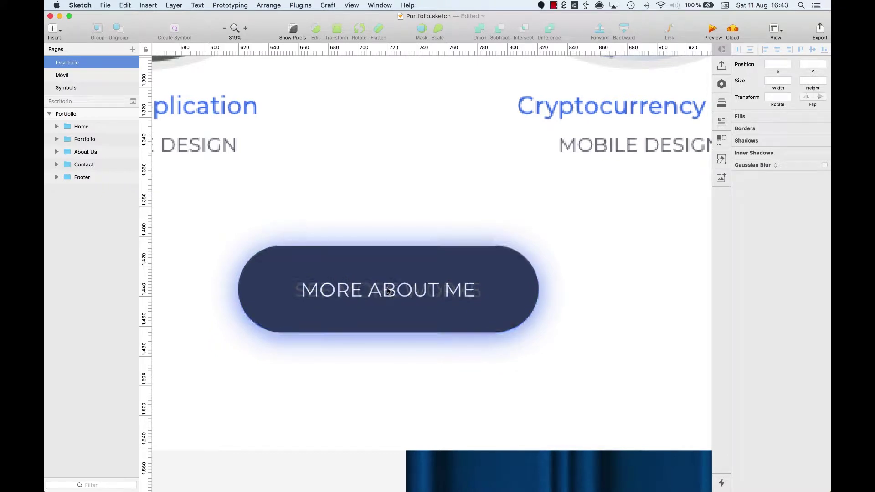
click(388, 292)
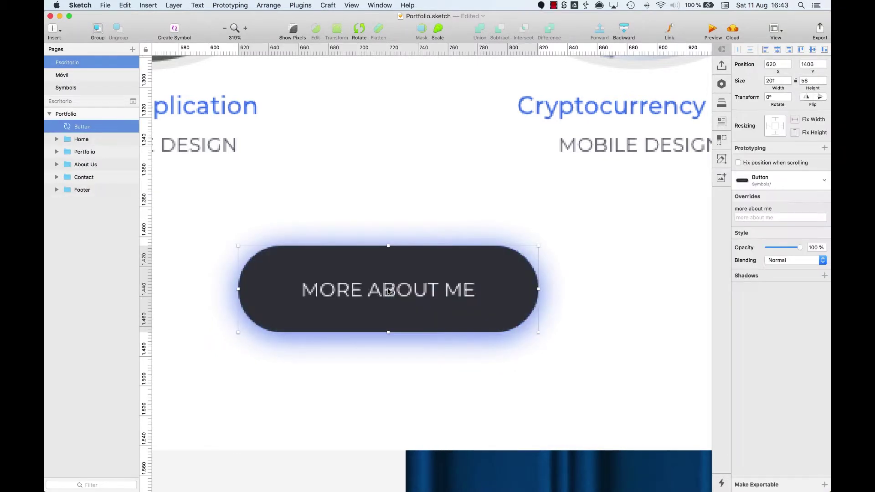
Step: File the instance in the Button group, override its text to 'see more works', and delete the old layers
drag(82, 127, 82, 152)
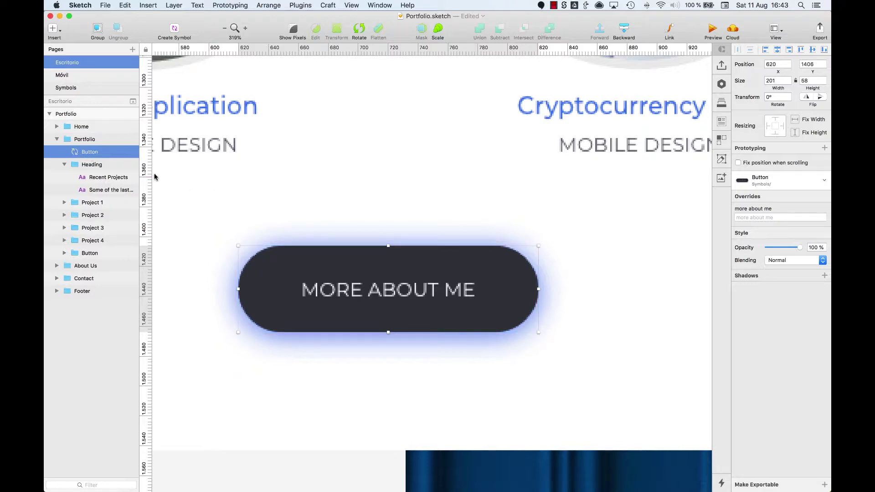
drag(89, 158, 95, 254)
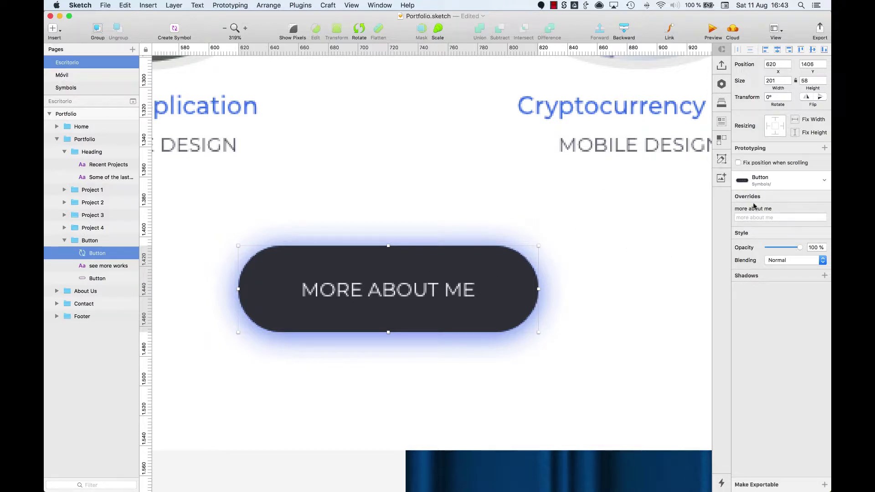
click(748, 218)
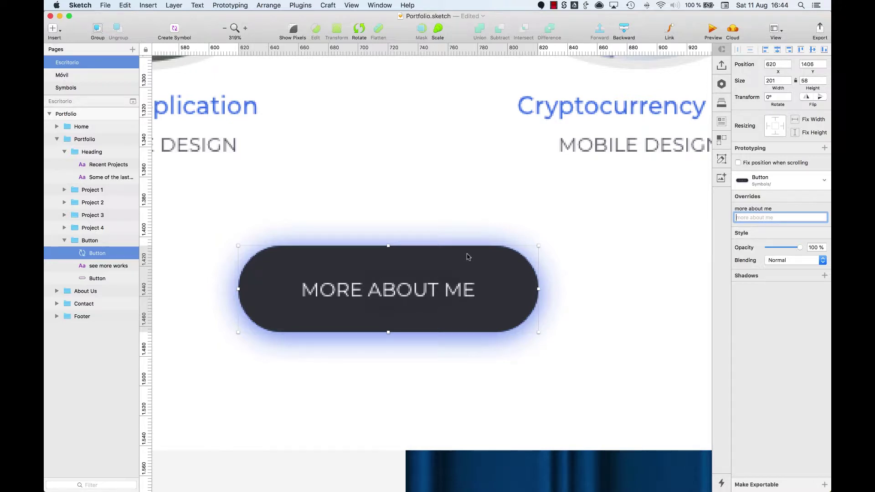
text(see more works)
key(super+a)
click(93, 268)
shift+click(96, 279)
key(BackSpace)
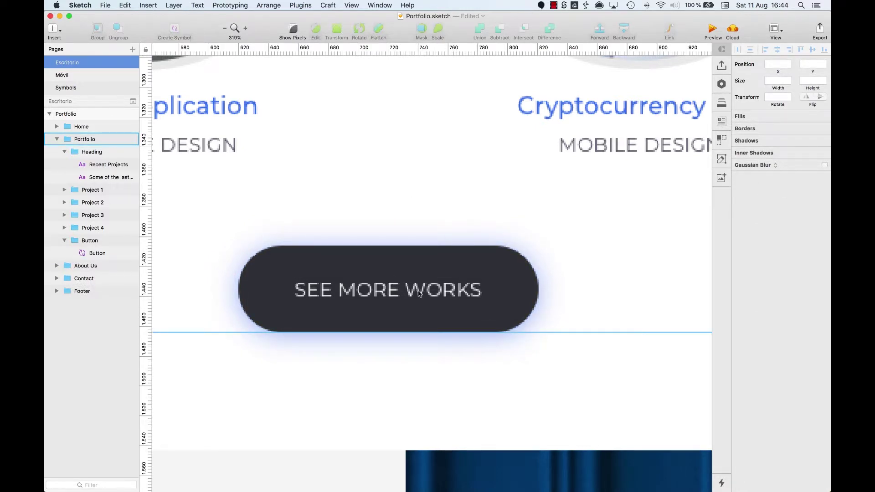
Step: Insert a Button symbol instance over the contact form's old submit button, labelled SUBMITE
click(336, 303)
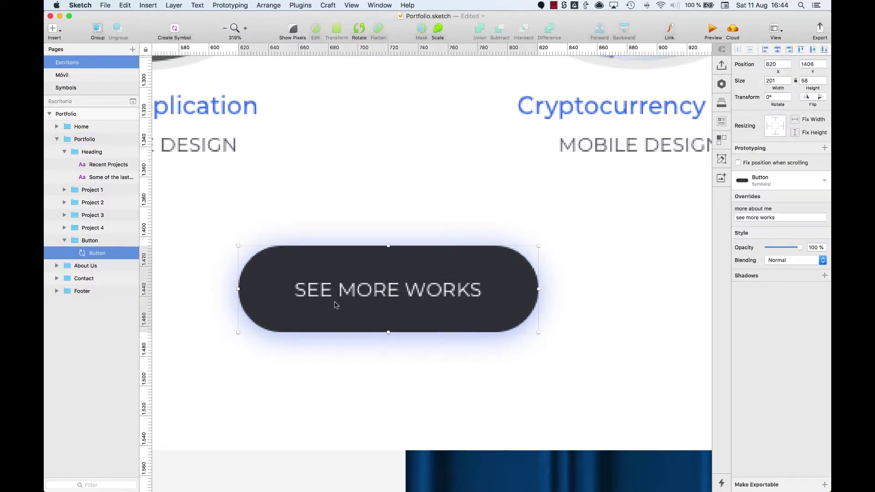
scroll(387, 305, down, 20)
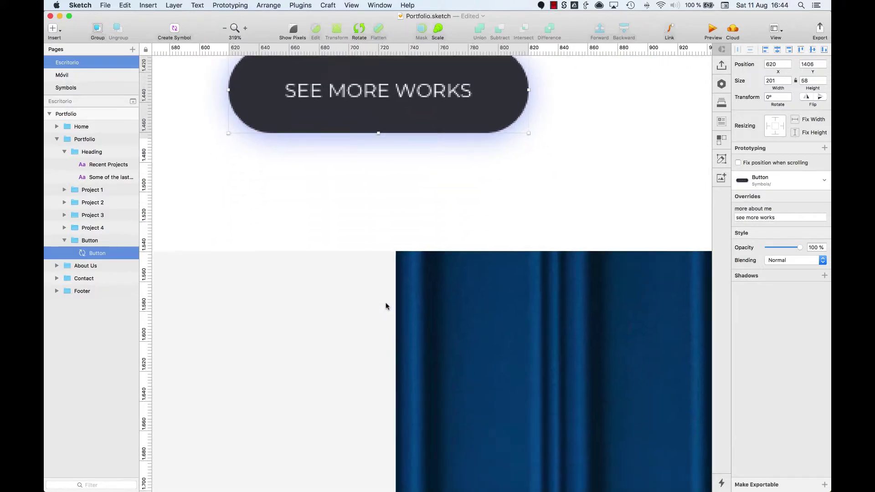
scroll(385, 304, down, 20)
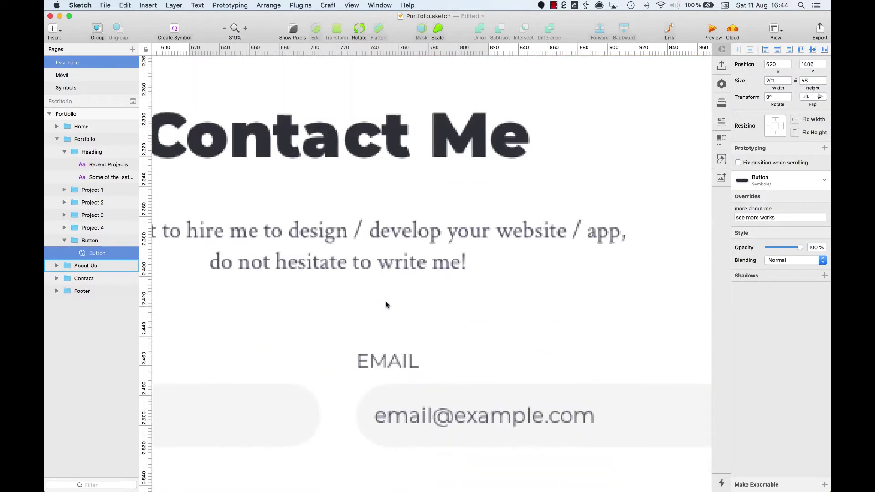
key(Escape)
click(57, 33)
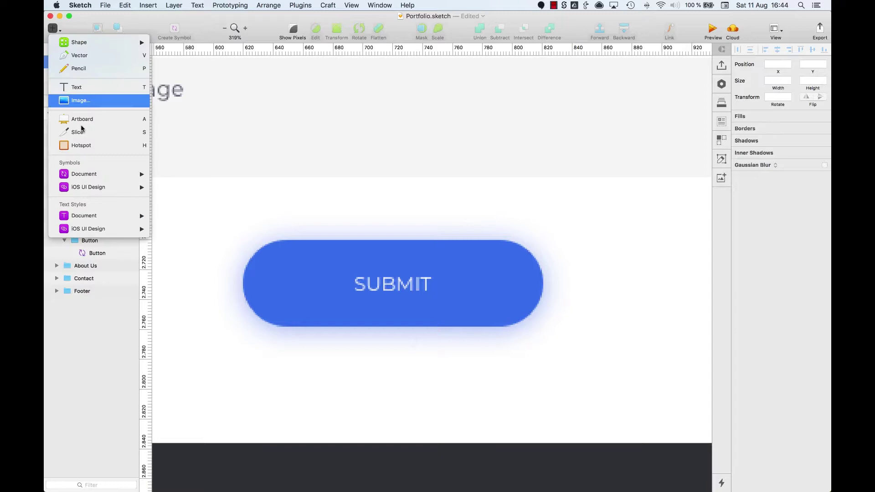
mouse_move(97, 174)
click(179, 175)
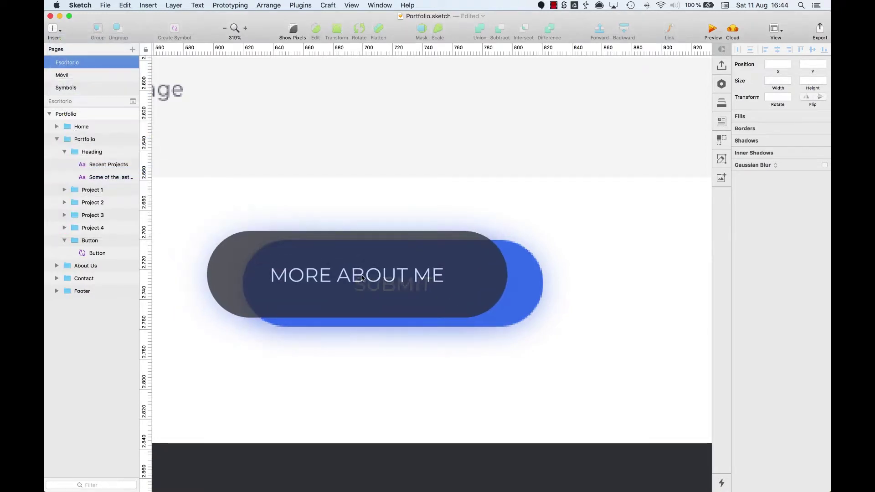
click(393, 284)
click(751, 217)
text(submite)
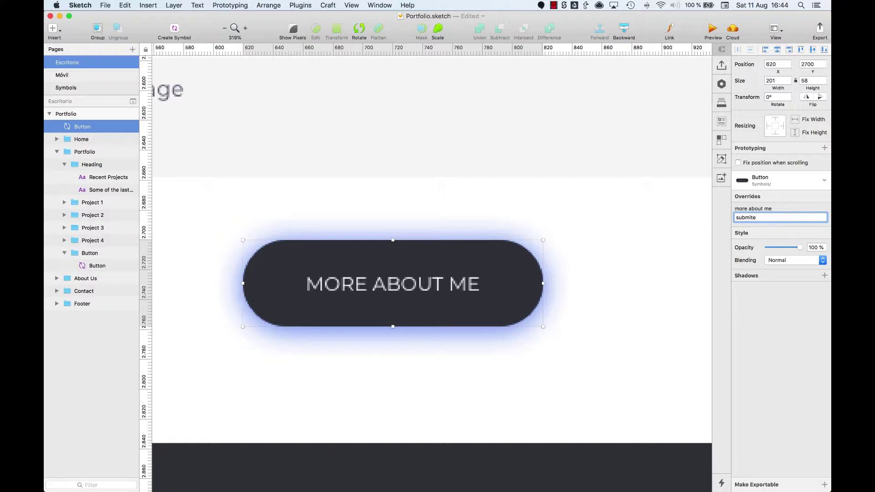
key(Return)
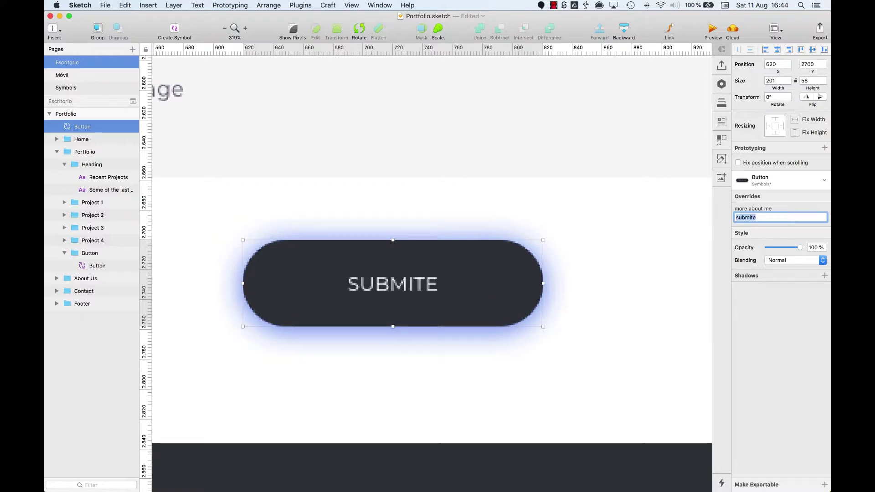
Step: Move the new Button layer into the contact Form group, below Textarea
drag(109, 127, 73, 355)
click(72, 354)
click(84, 319)
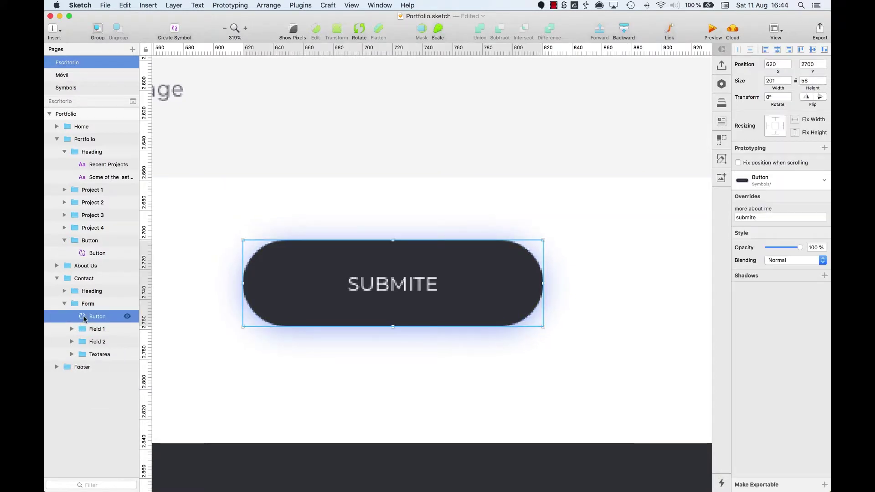
key(super+alt+Down)
key(super+alt+Down)
key(super+alt+Down)
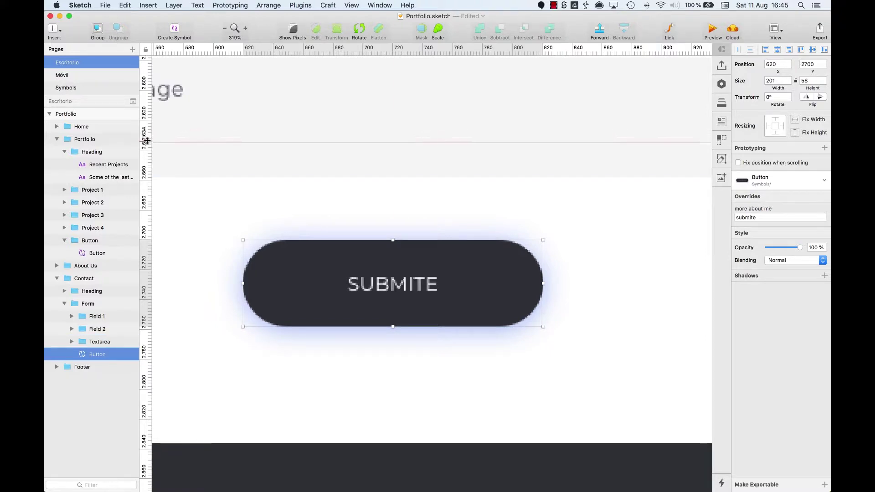
Step: Set the Button symbol master's rectangle fill to blue
click(67, 87)
double_click(419, 241)
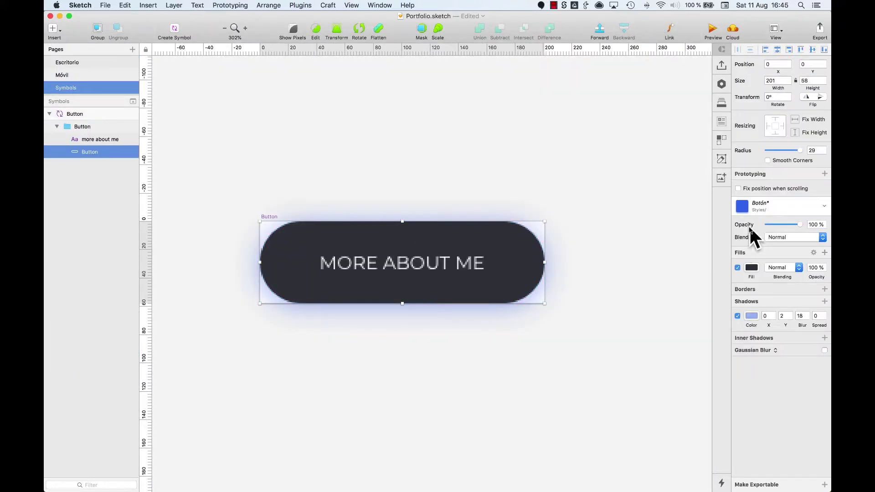
click(751, 268)
click(739, 468)
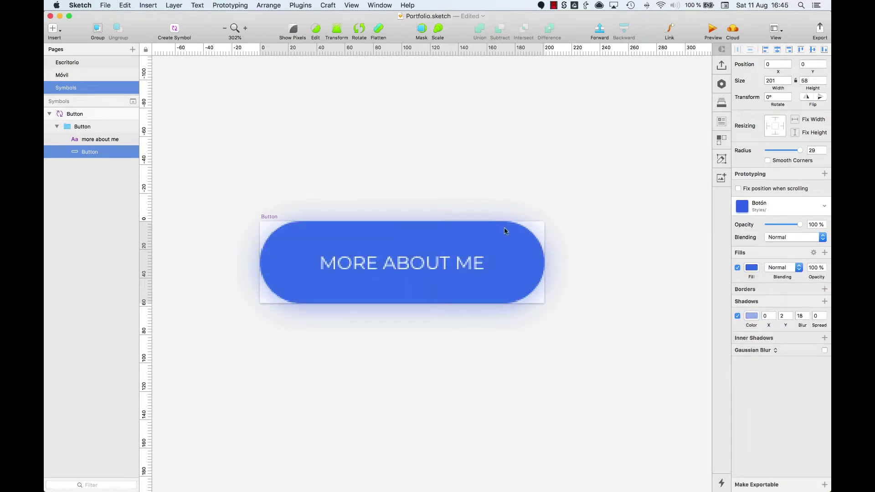
Step: On the Escritorio page, check the blue buttons, collapse Heading and Portfolio, and select Home
click(67, 62)
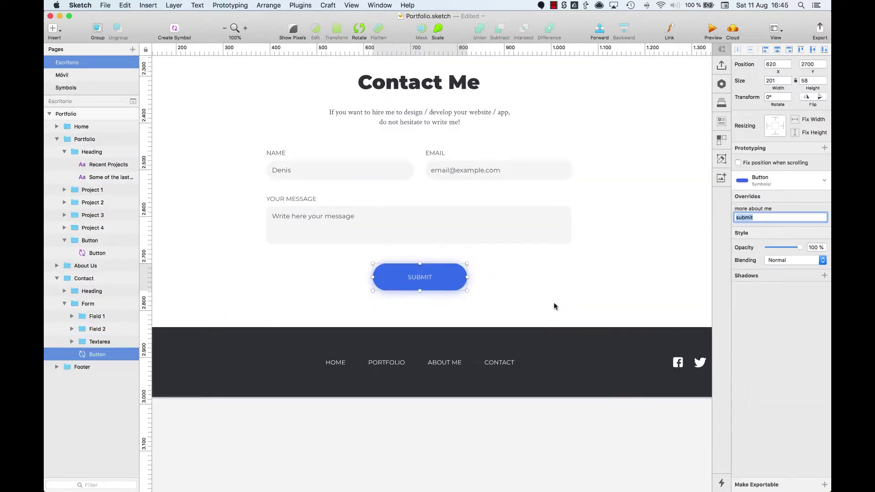
scroll(433, 296, up, 15)
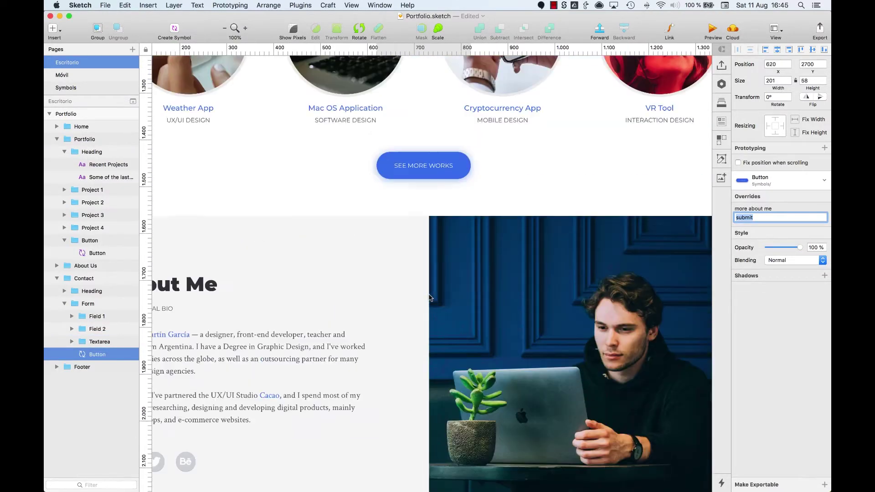
scroll(428, 297, up, 10)
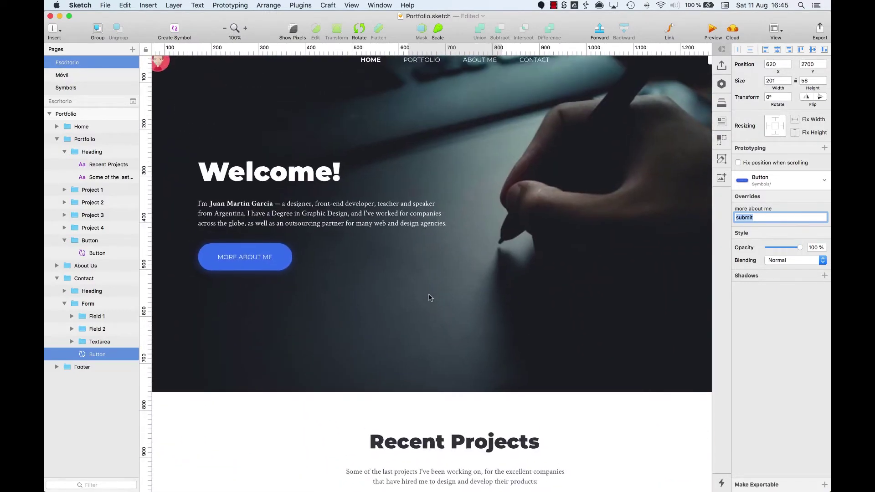
scroll(428, 297, down, 5)
scroll(429, 298, down, 20)
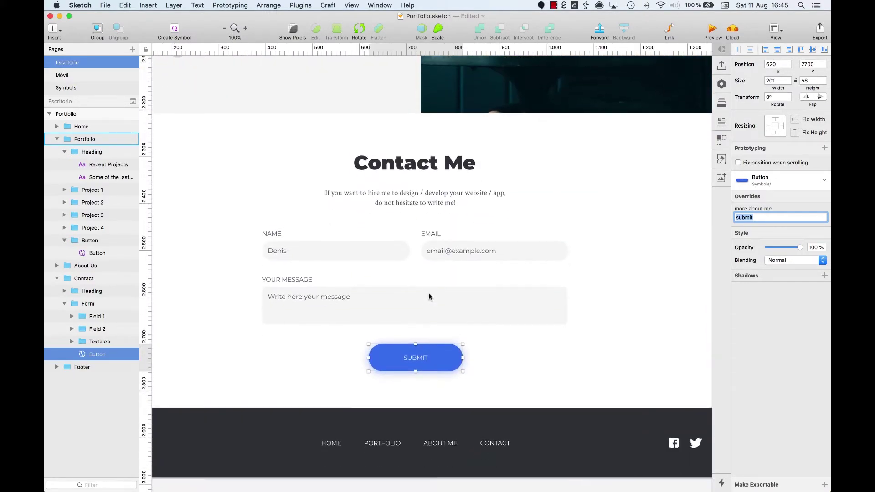
key(Escape)
click(65, 152)
click(57, 139)
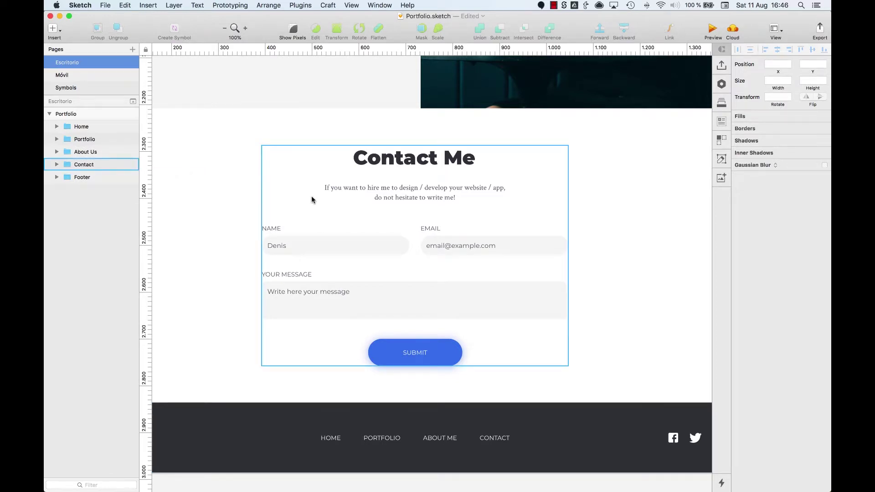
click(81, 128)
Step: Convert the Home section's top menu bar group into a symbol named Heading
key(super+2)
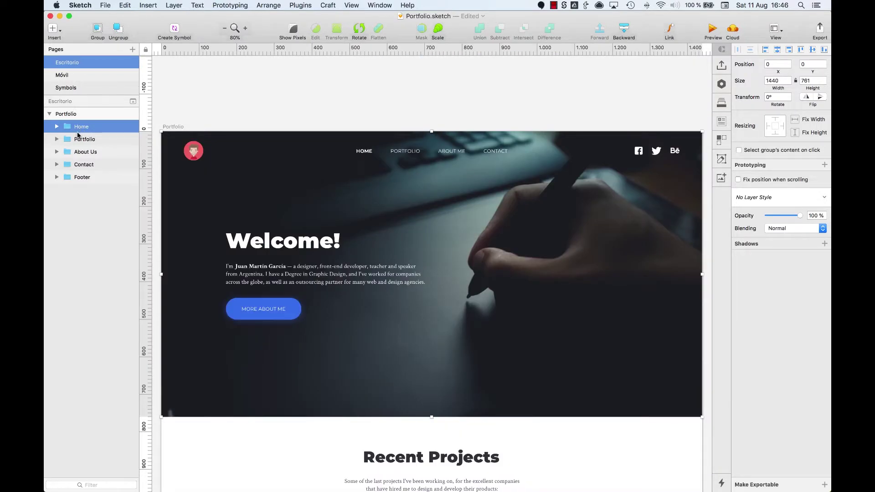
double_click(196, 155)
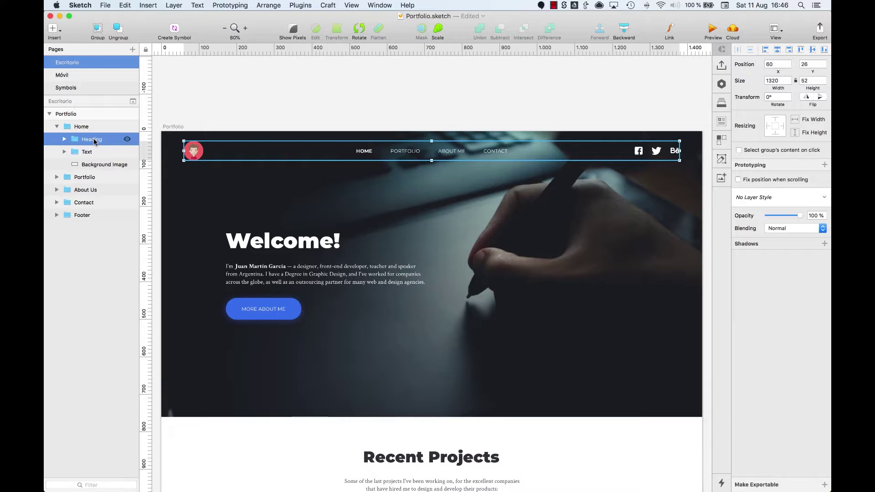
click(174, 29)
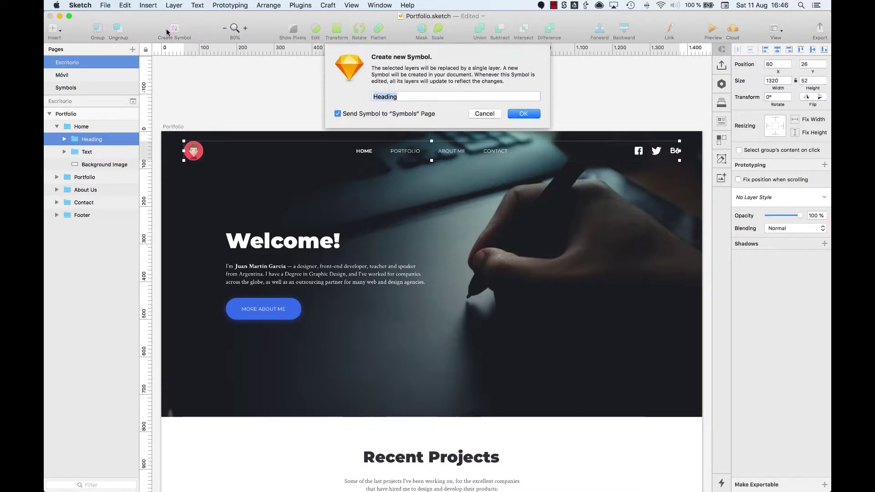
key(Return)
scroll(401, 261, down, 15)
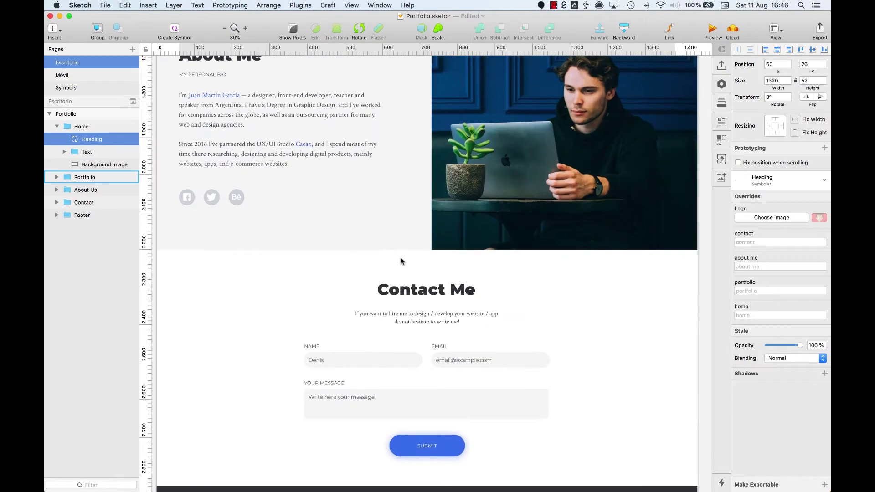
scroll(401, 261, down, 10)
Step: Delete the footer's old menu bar and place a Heading symbol instance at X 60, Y 2885
click(360, 214)
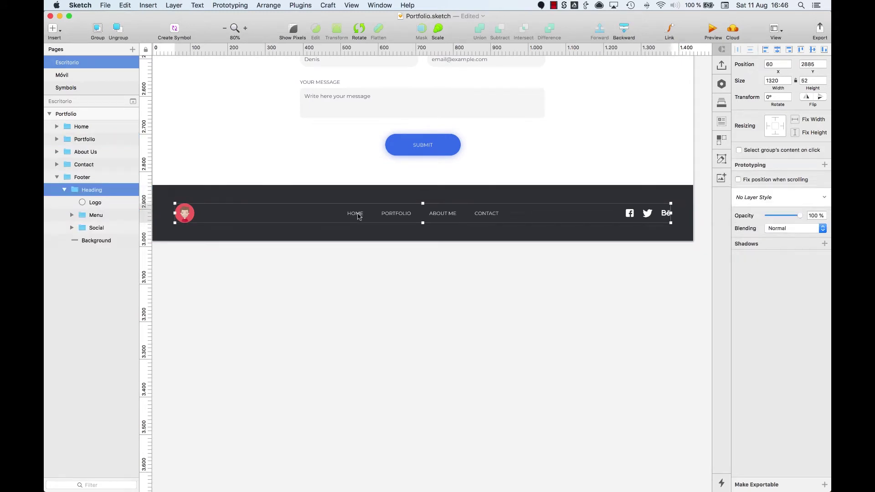
key(BackSpace)
click(54, 29)
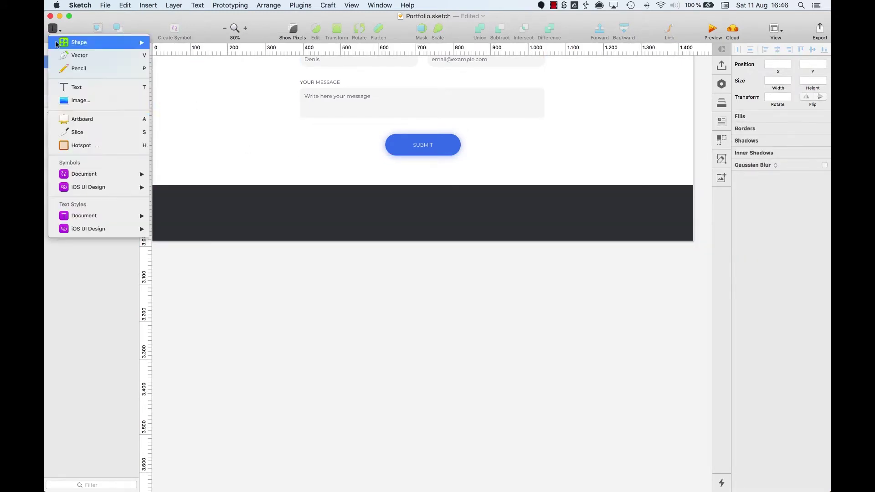
mouse_move(87, 174)
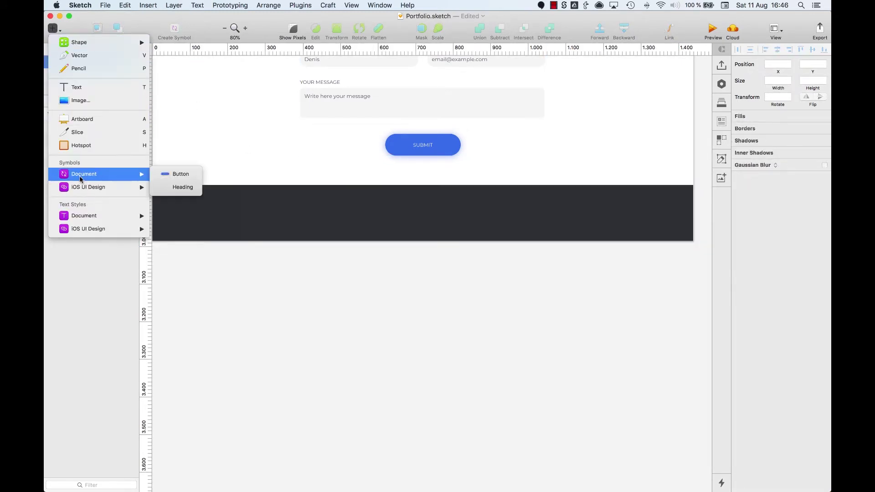
click(170, 187)
drag(206, 218, 231, 215)
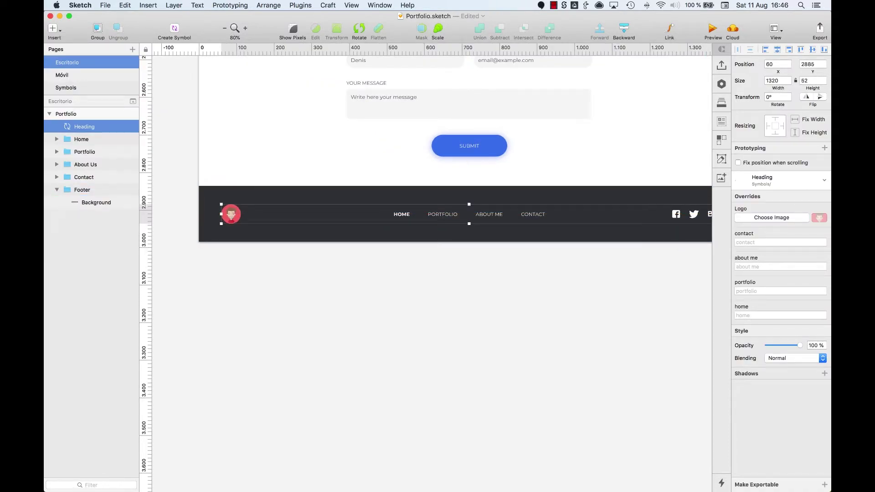
click(752, 241)
key(Tab)
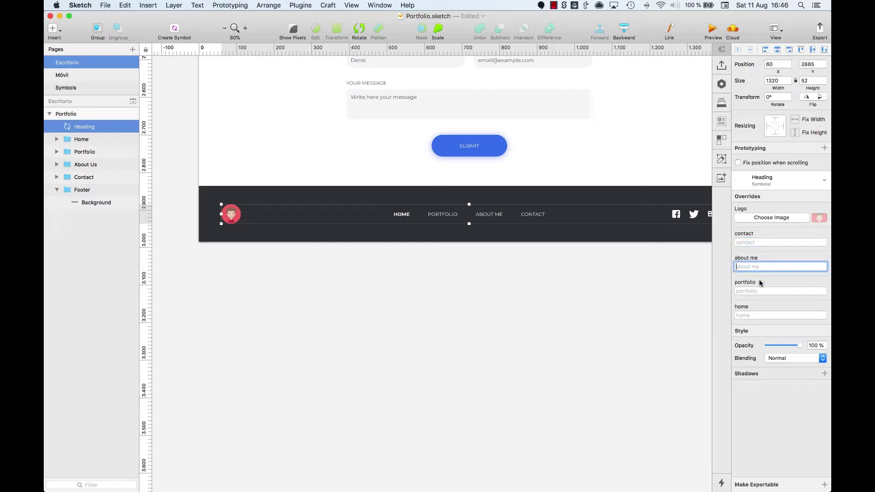
key(Tab)
key(Tab)
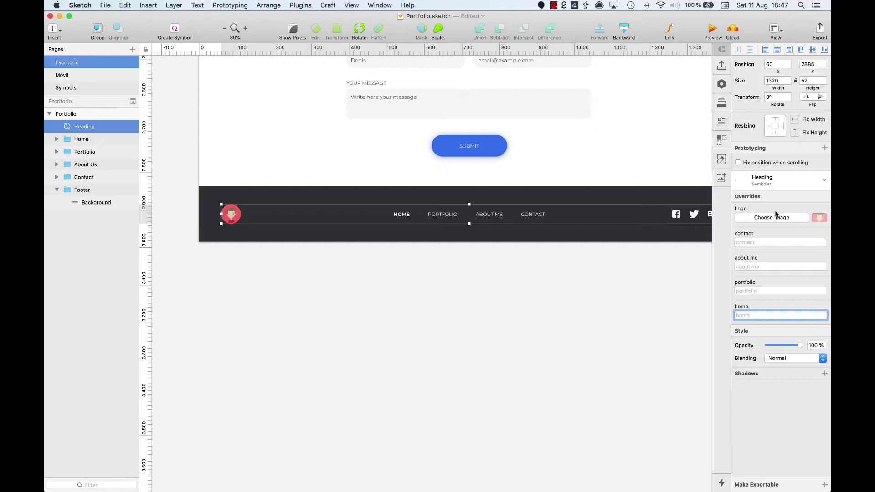
Step: Convert the Weather App card group (watch photo, title, subtitle) into a symbol named Project
click(543, 283)
scroll(492, 239, up, 15)
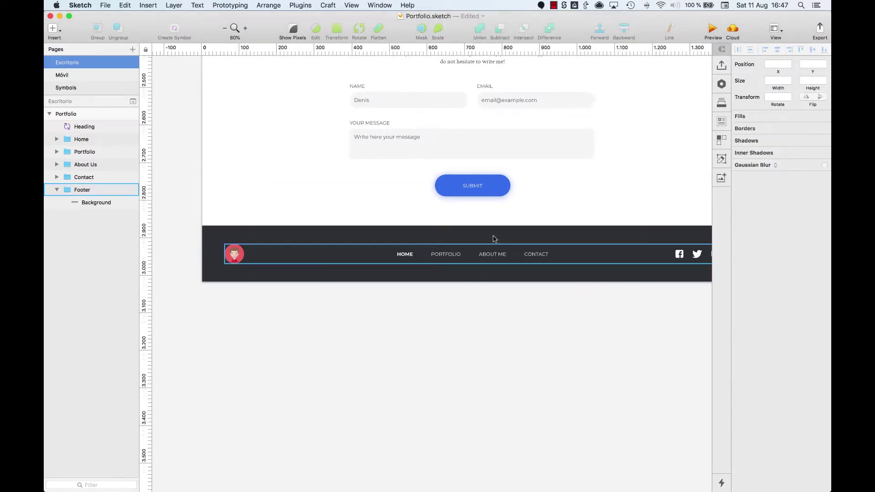
scroll(493, 240, up, 8)
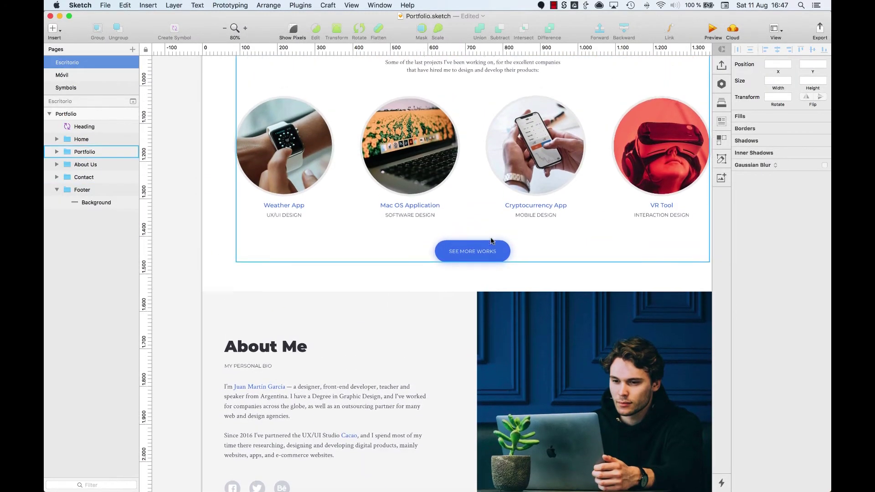
super+click(301, 258)
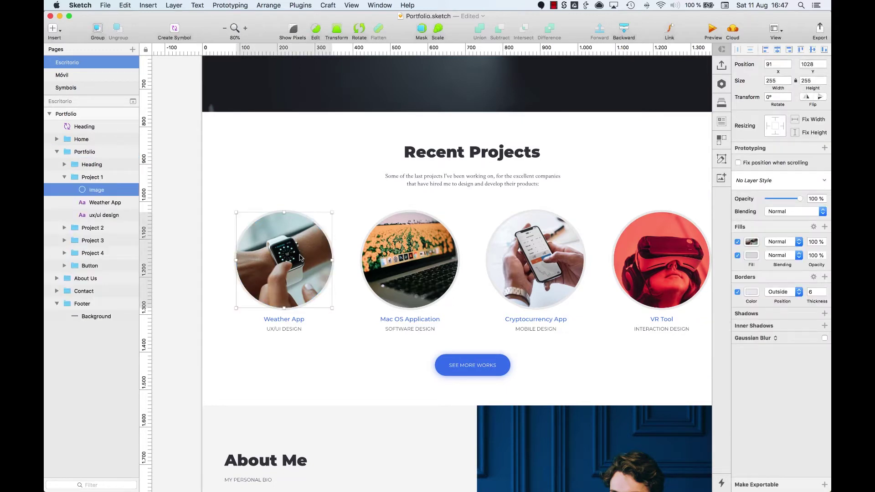
shift+click(288, 319)
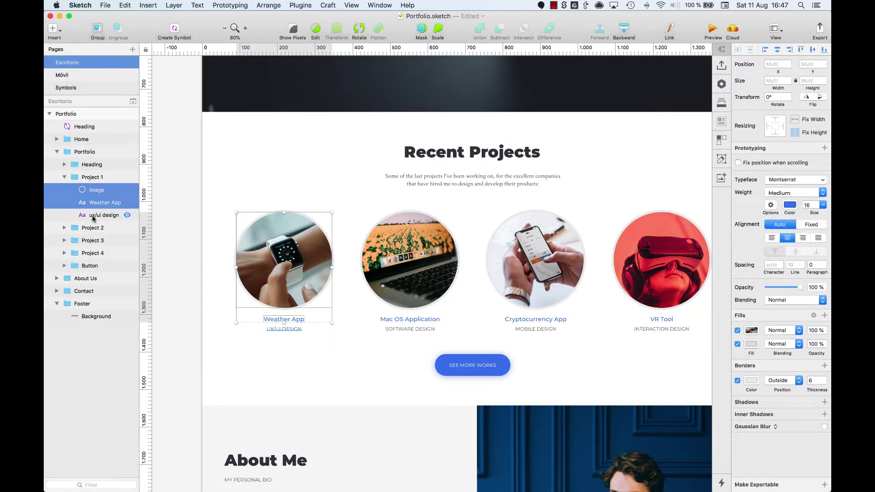
shift+click(92, 216)
click(92, 177)
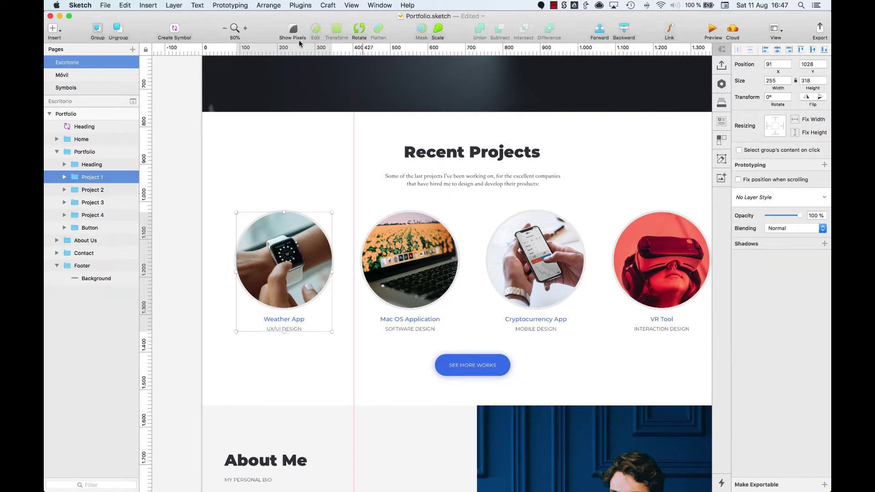
click(173, 29)
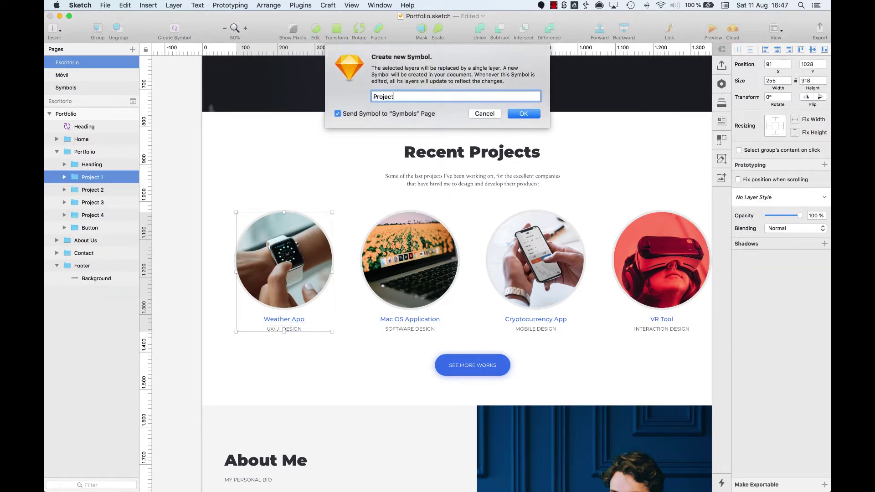
key(Return)
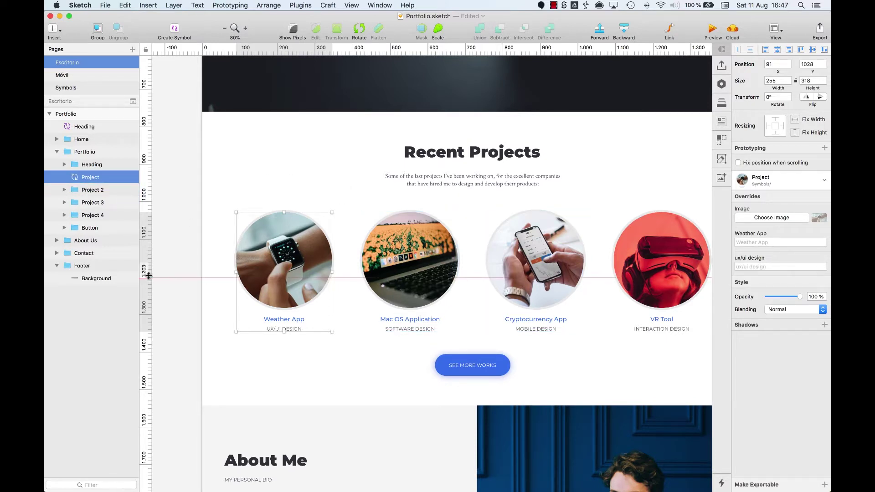
Step: Place a Project copy on the Mac OS slot: 'Mac OS Application', 'software design', laptop photo
drag(290, 278, 297, 278)
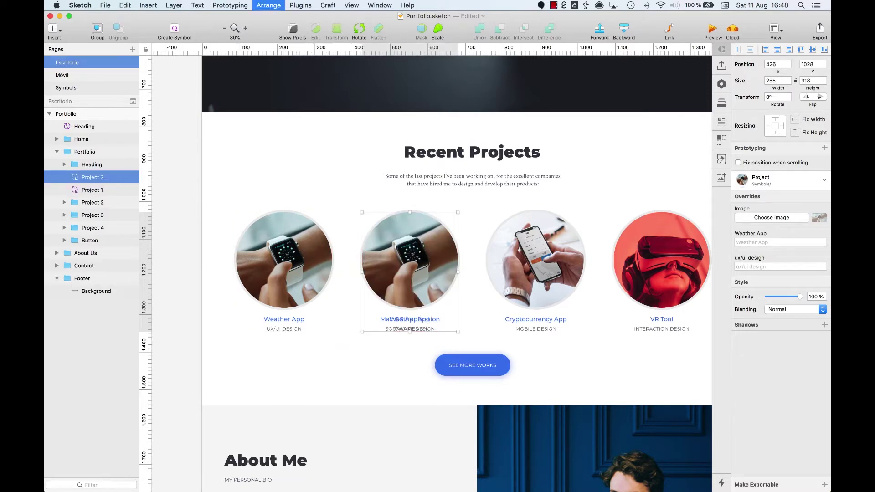
text(Mac OS Application)
key(Tab)
text(software design)
Step: Place a Project copy on the Cryptocurrency slot: 'Cryptocurrency App', 'mobile design', phone photo
key(Tab)
click(745, 219)
drag(410, 273, 661, 273)
click(780, 242)
text(Cryptocurrency App)
Step: Override the last card to 'VR Tool', 'interface design', with the VR headset photo
key(Tab)
text(mobile design)
click(771, 218)
scroll(456, 274, right, 5)
click(764, 239)
text(VR Tool)
key(Tab)
text(interface design)
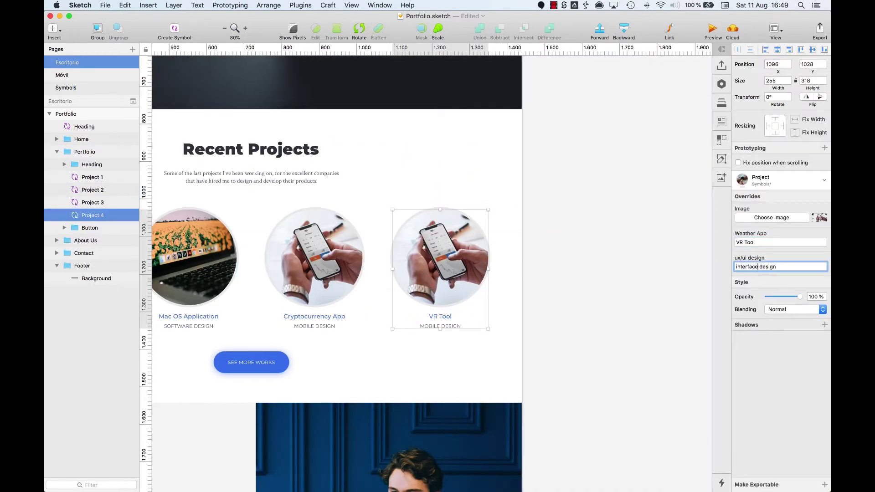
click(771, 217)
click(392, 128)
click(584, 282)
scroll(362, 249, left, 5)
scroll(362, 250, left, 5)
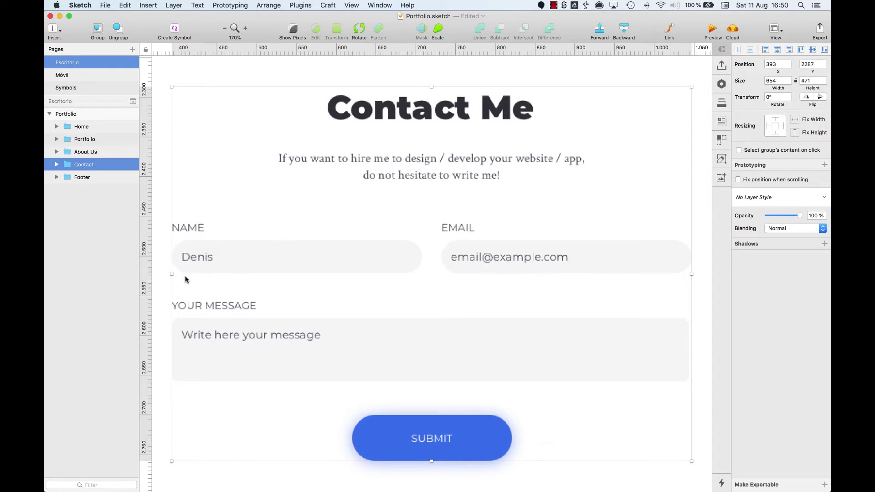
Step: Convert the NAME input field group into a symbol named Field
double_click(203, 257)
double_click(202, 256)
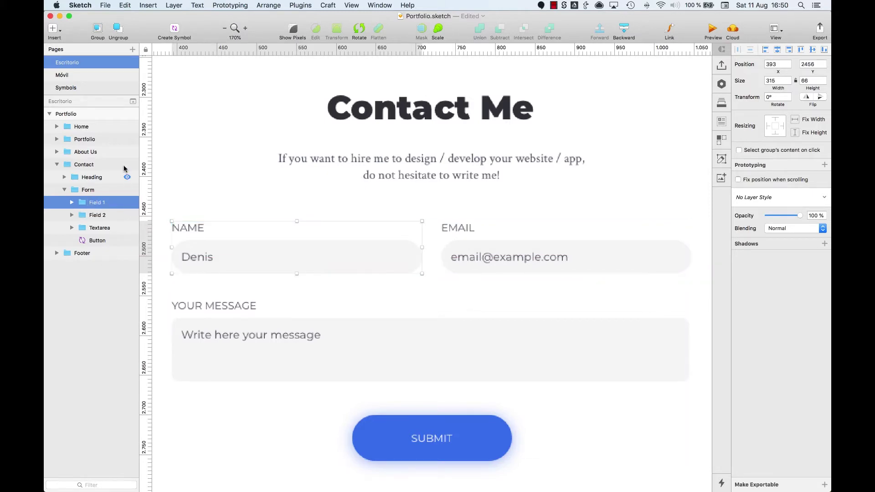
click(174, 28)
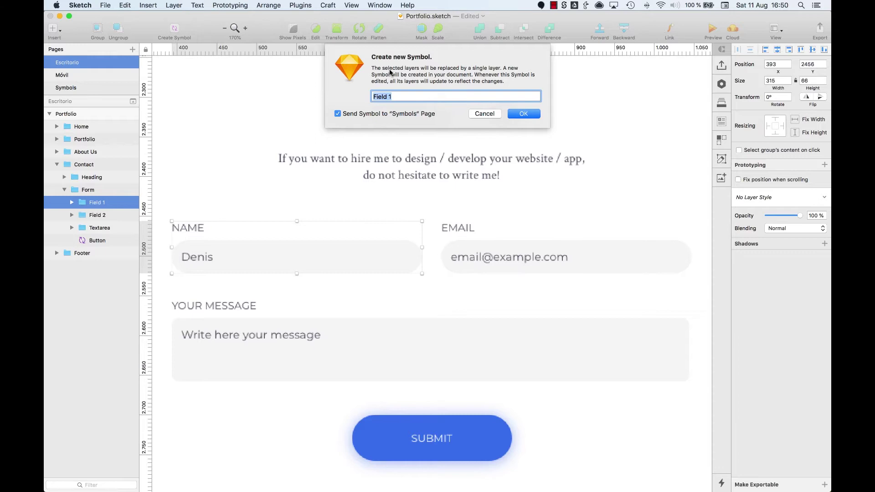
text(Field)
key(Return)
Step: Place a Field symbol copy at the EMAIL spot and delete the original EMAIL field group
drag(205, 254, 475, 248)
click(97, 227)
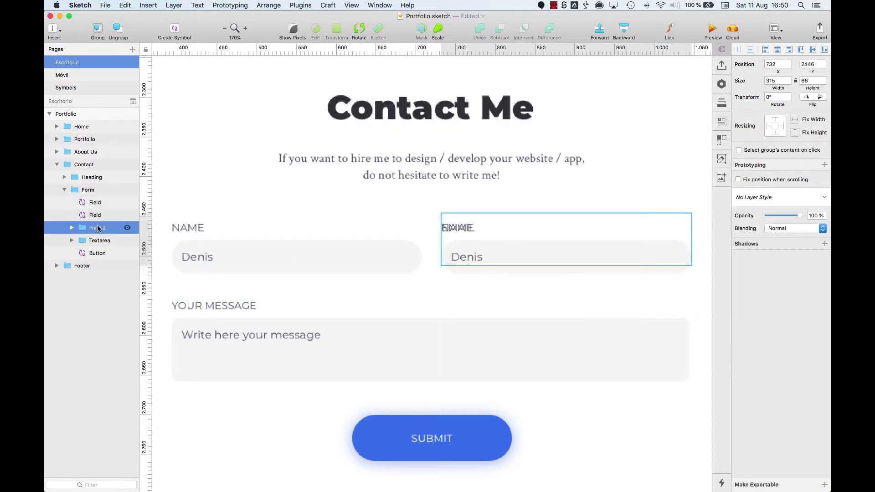
key(shift+Up)
key(shift+Up)
key(shift+Up)
key(shift+Up)
key(shift+Up)
key(shift+Up)
key(shift+Up)
key(shift+Up)
key(Delete)
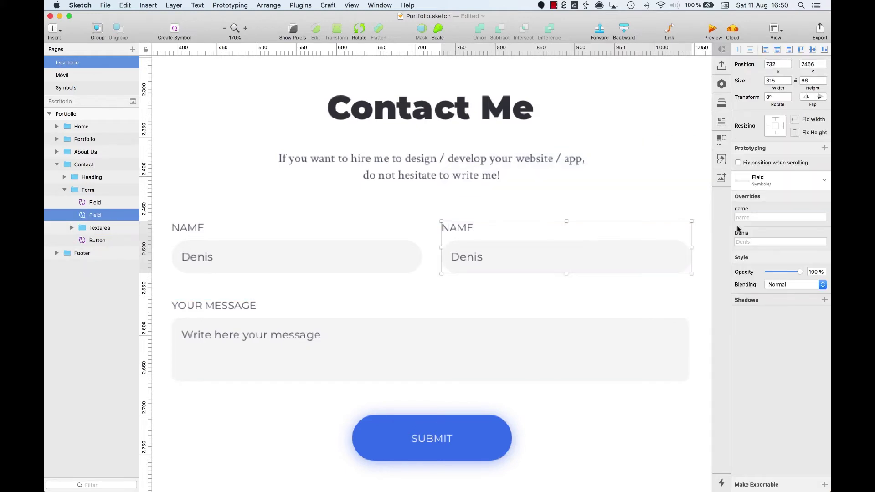
click(738, 218)
text(email)
key(Tab)
text(email@example.com)
key(Return)
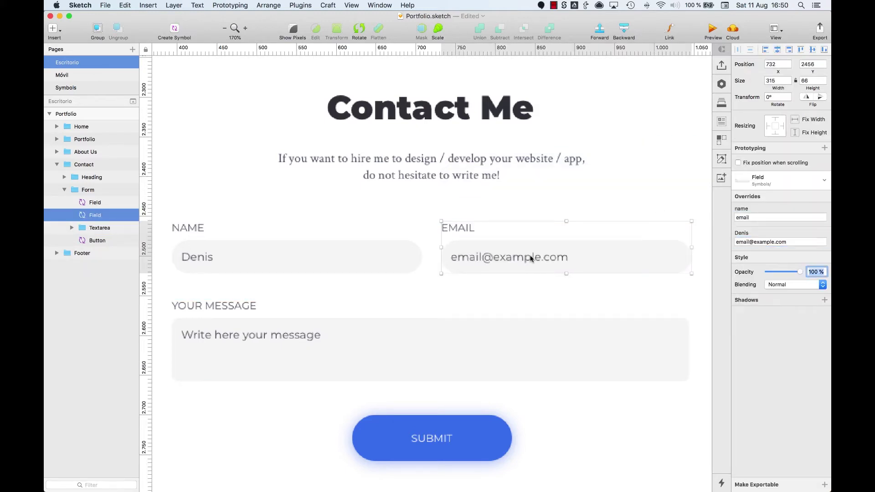
click(343, 347)
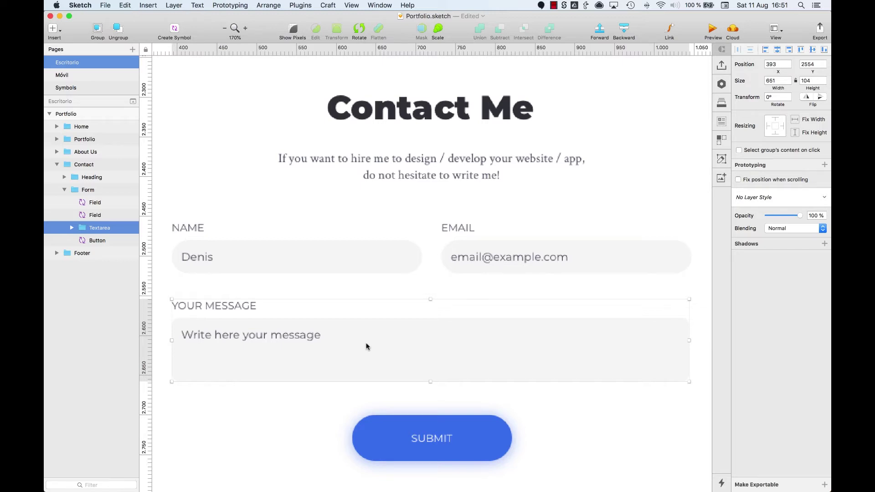
click(456, 267)
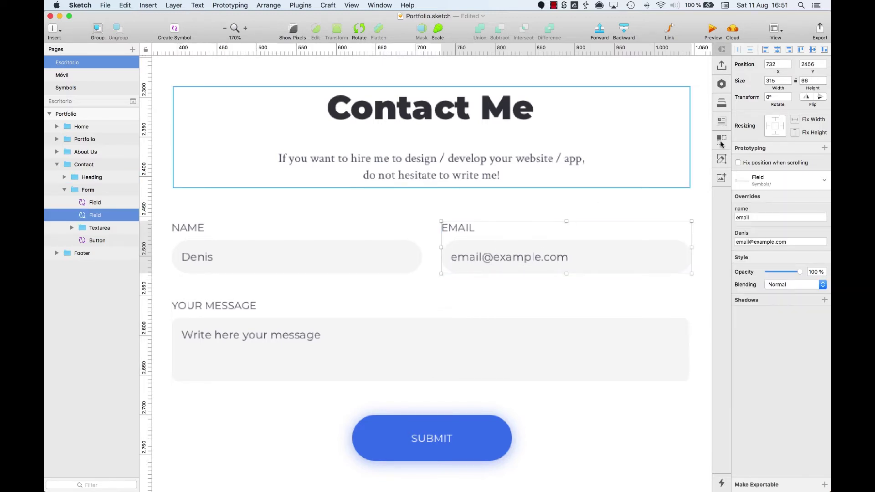
click(778, 180)
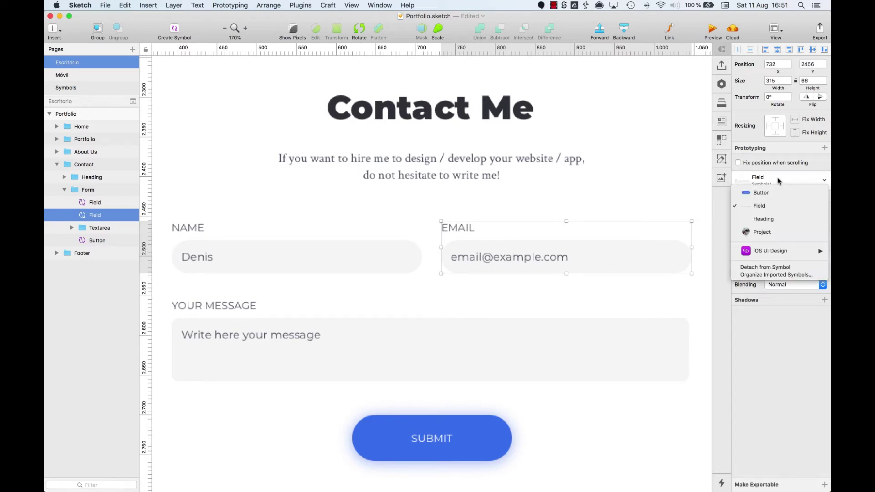
click(757, 274)
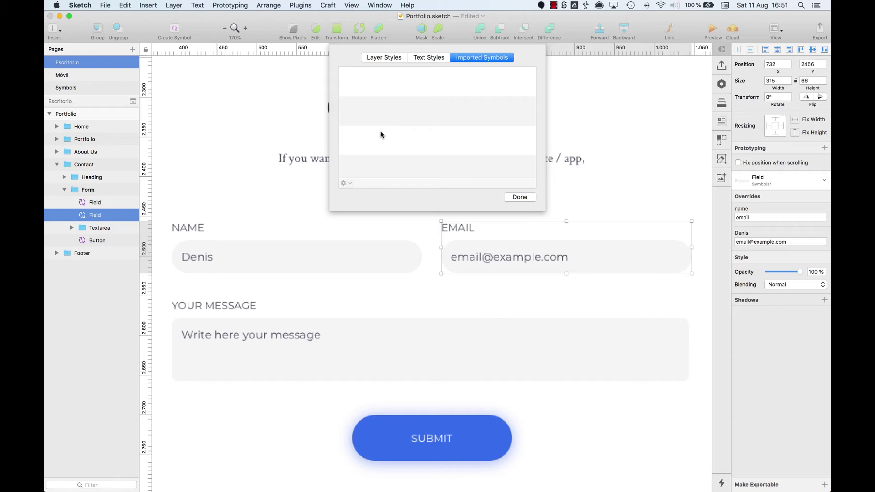
click(520, 196)
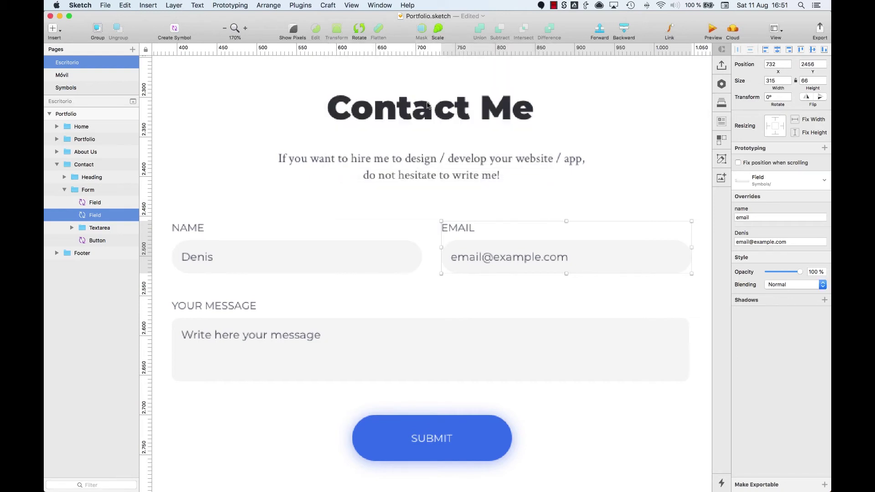
click(759, 185)
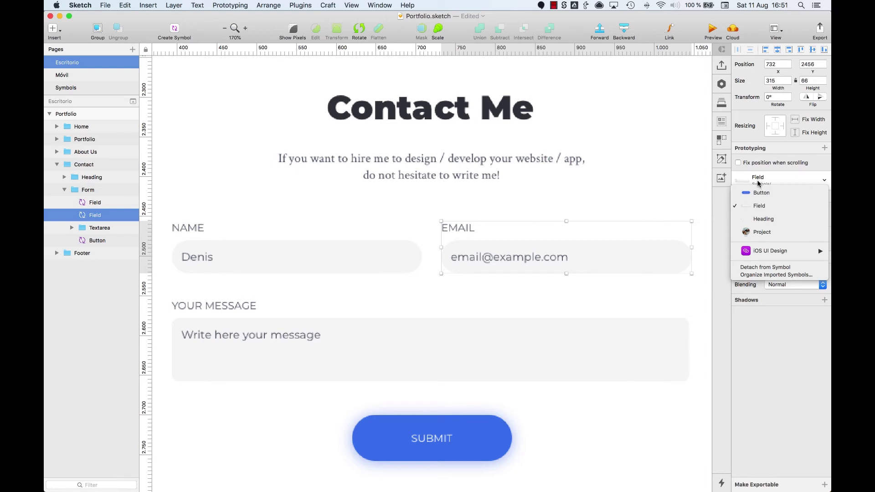
Step: Select and zoom to the contact form's SUBMIT button instance, reviewing its swap list without changing it
click(576, 229)
double_click(420, 419)
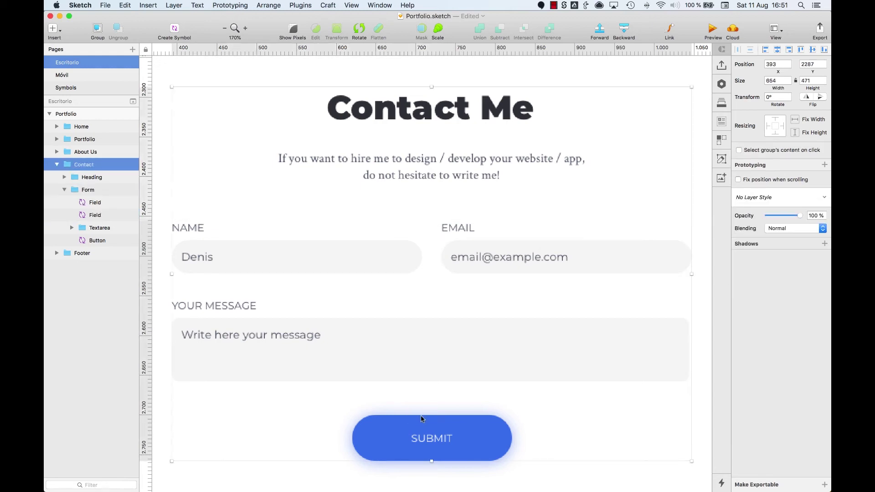
key(super+2)
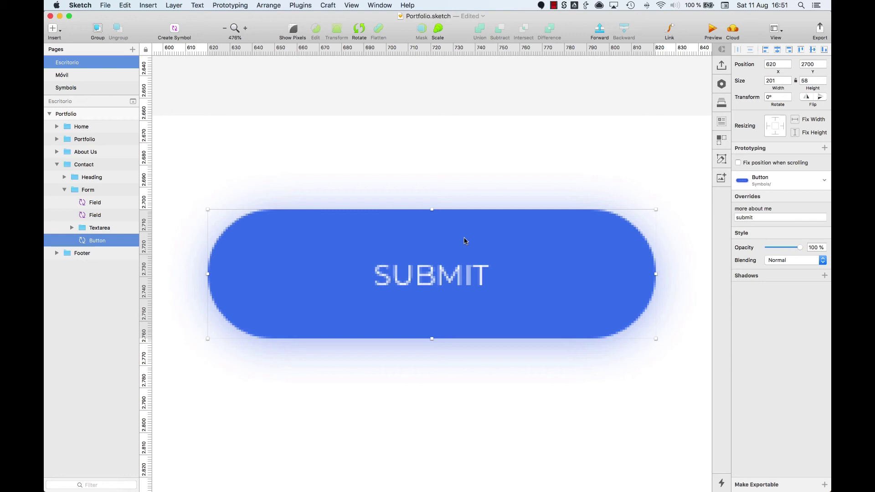
click(824, 180)
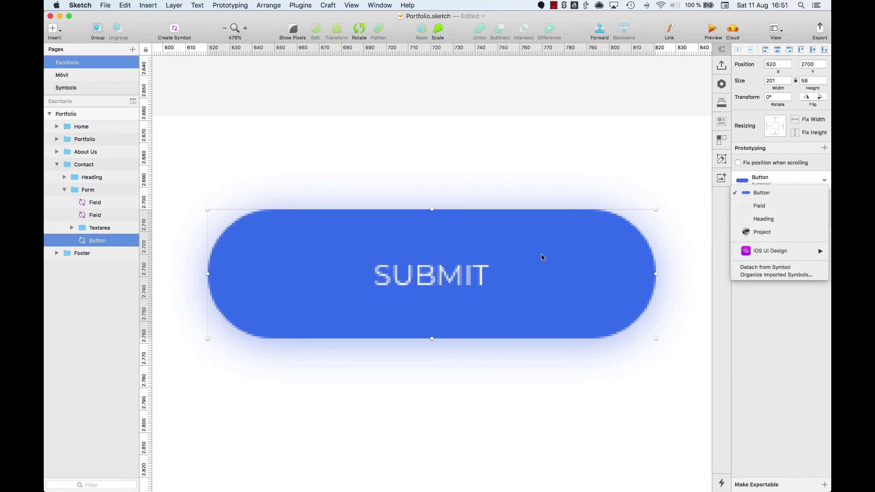
click(516, 177)
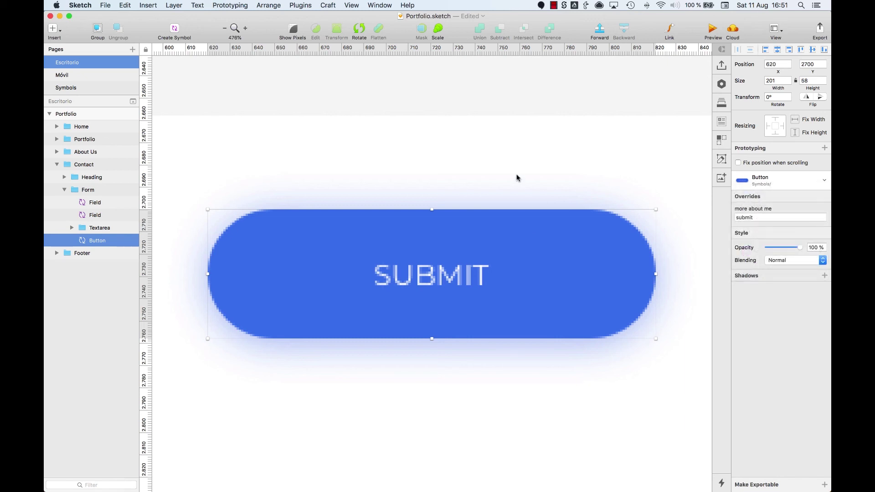